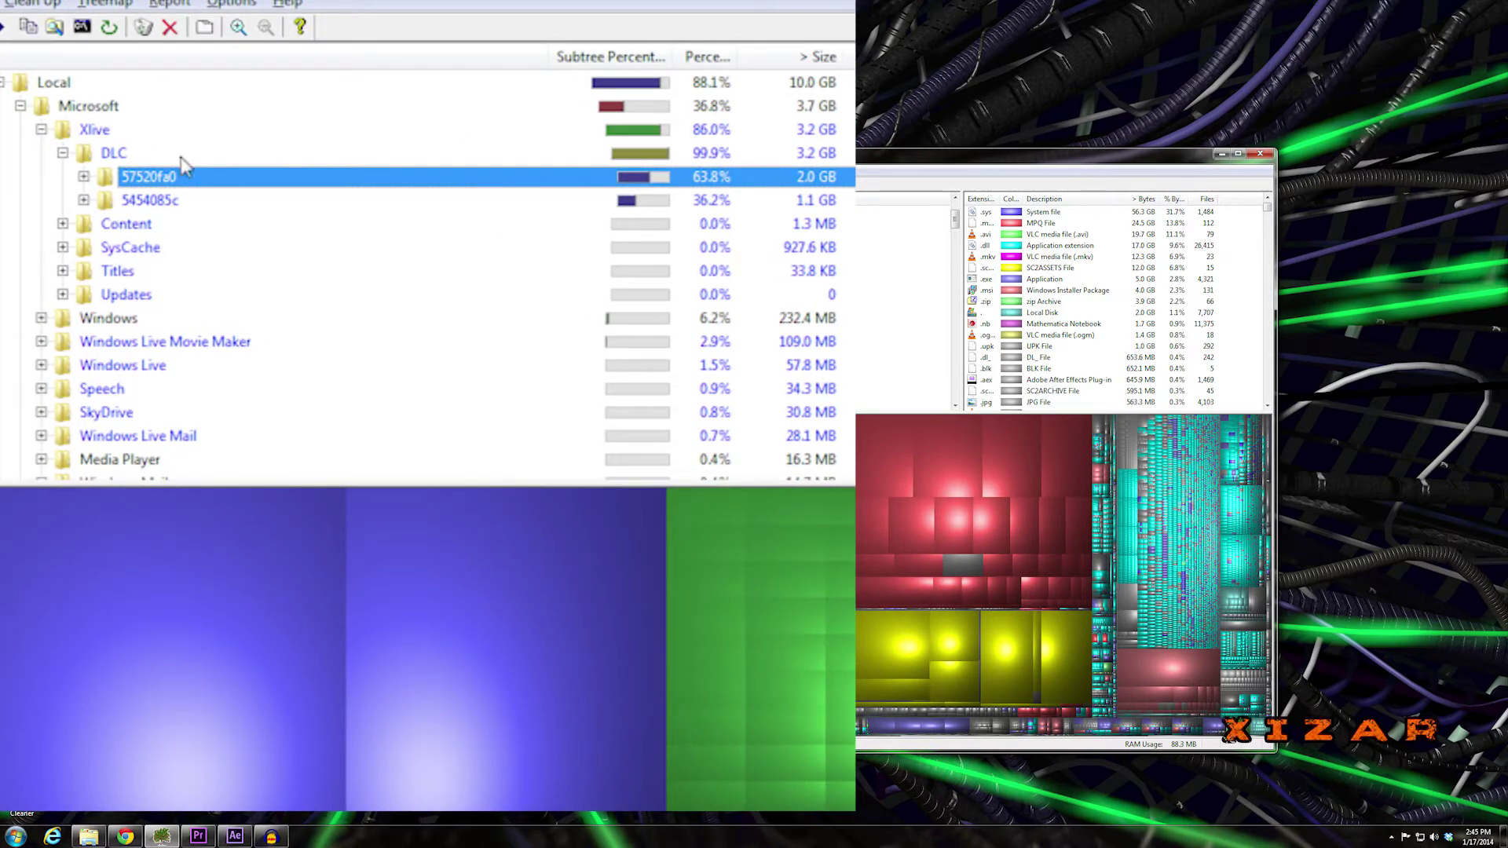
Step: Expand 57520fa0 under Xlive > DLC in the directory tree to show its 00000002 subfolder
double_click(253, 182)
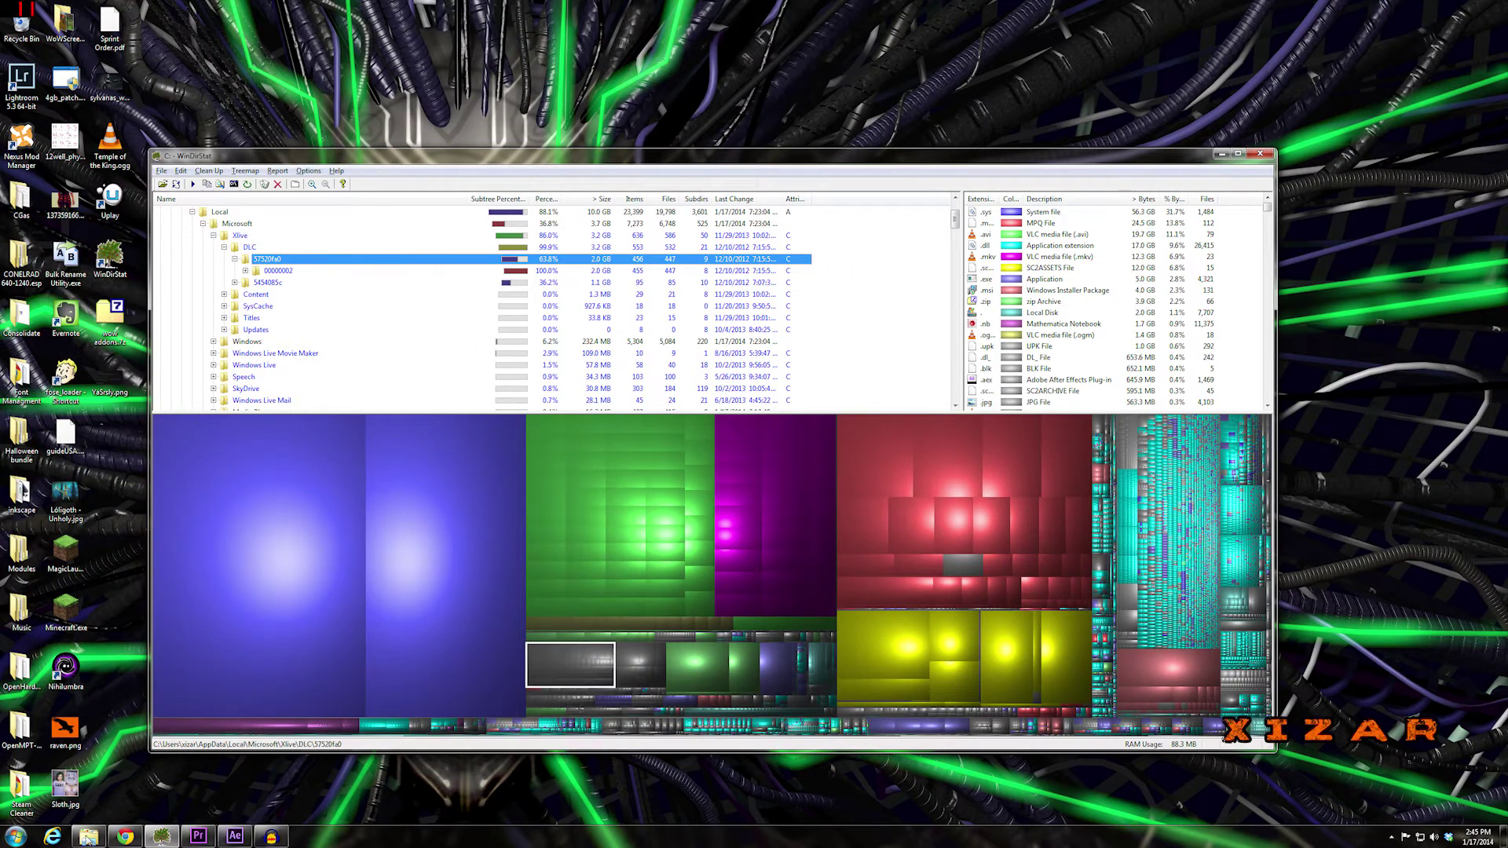
mouse_move(271, 837)
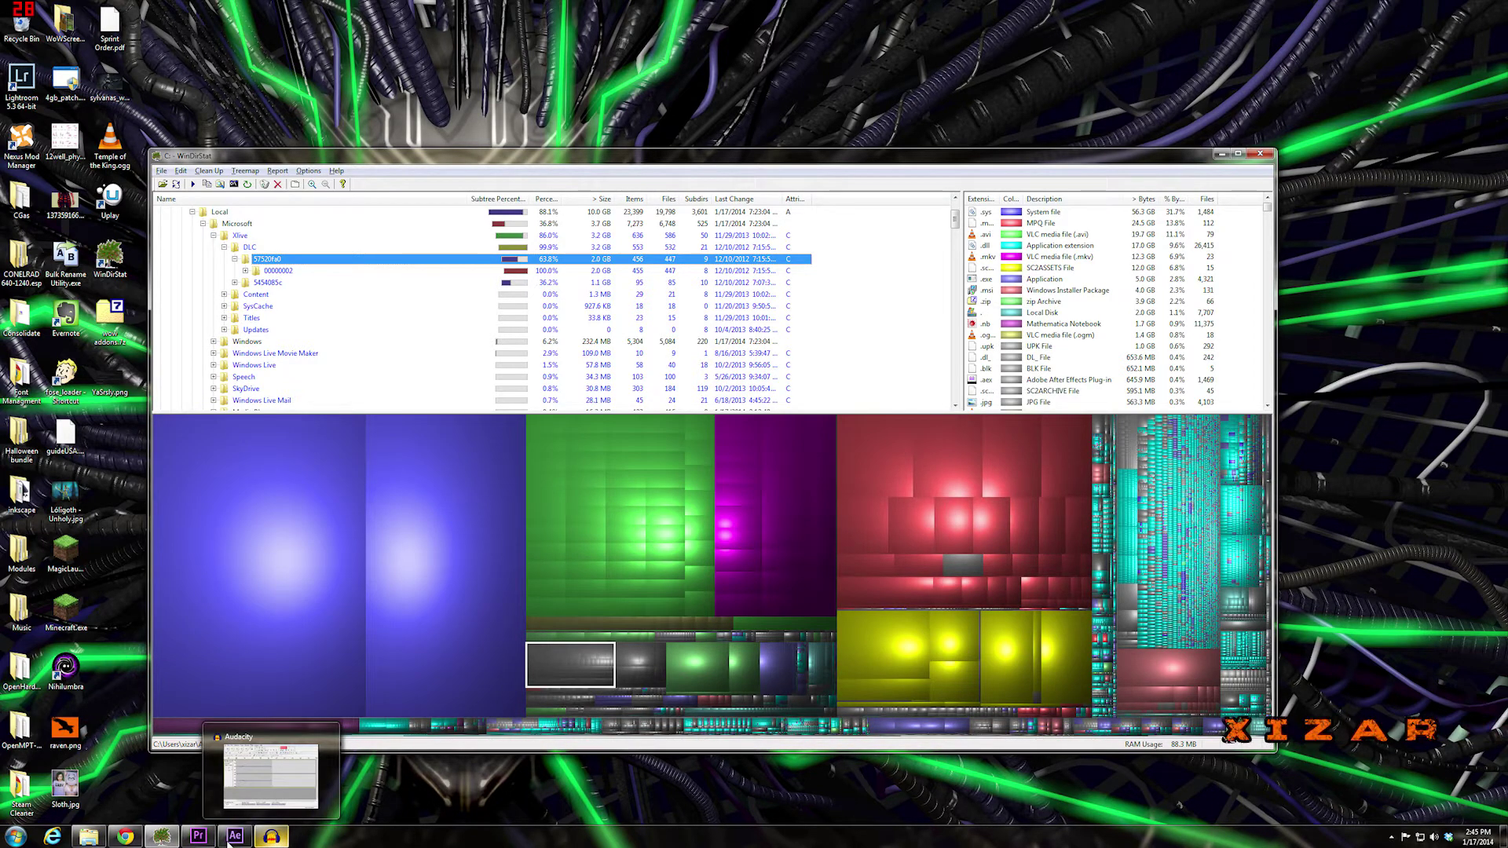
Step: Browse into the 57520fa0 subfolders, return to 57520fa0, and move the window to the upper left
click(89, 836)
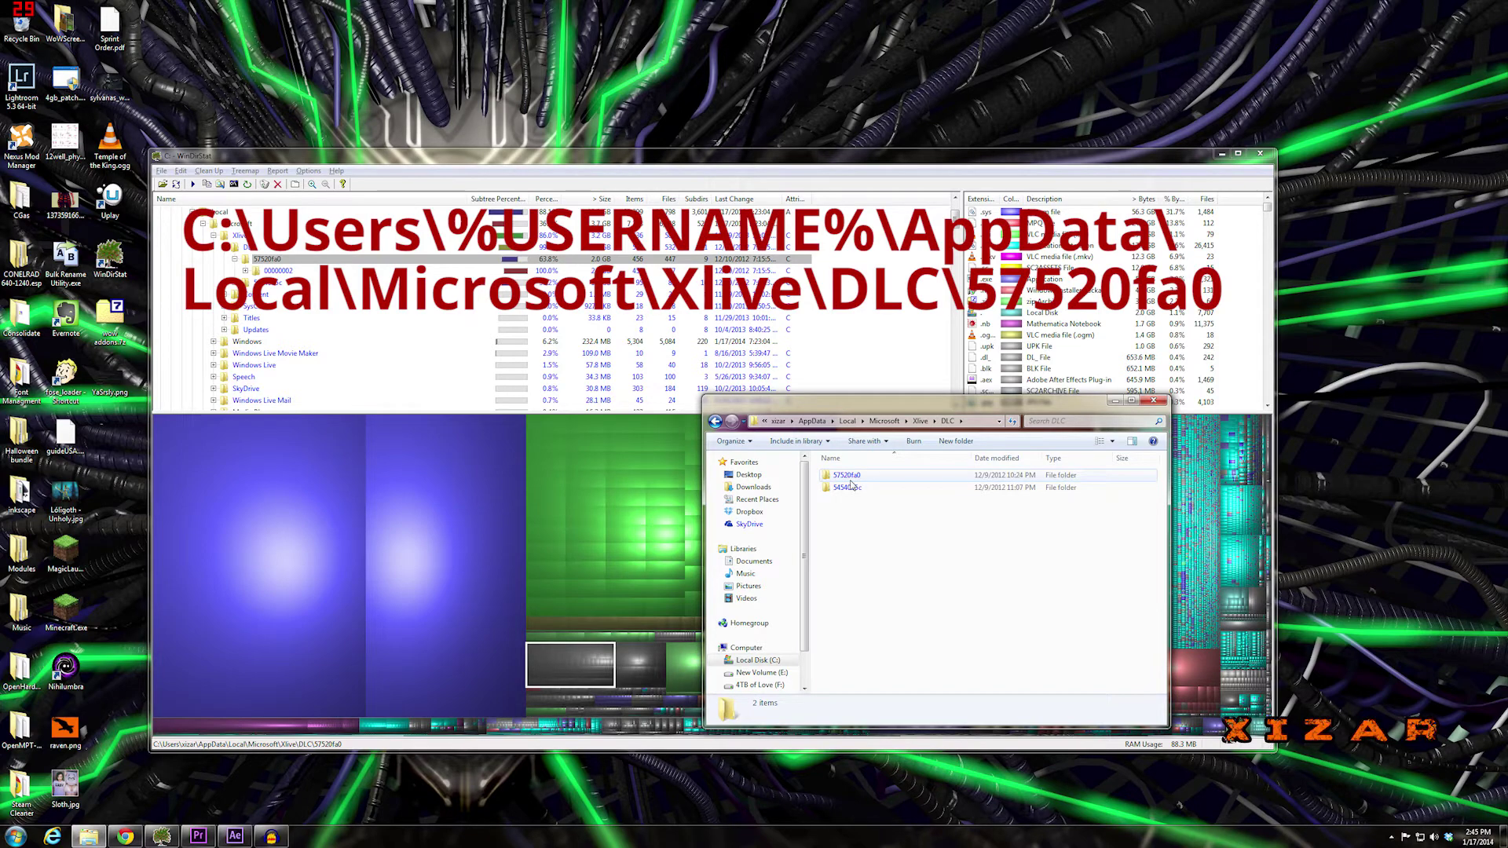
double_click(850, 480)
double_click(850, 479)
double_click(851, 476)
click(716, 422)
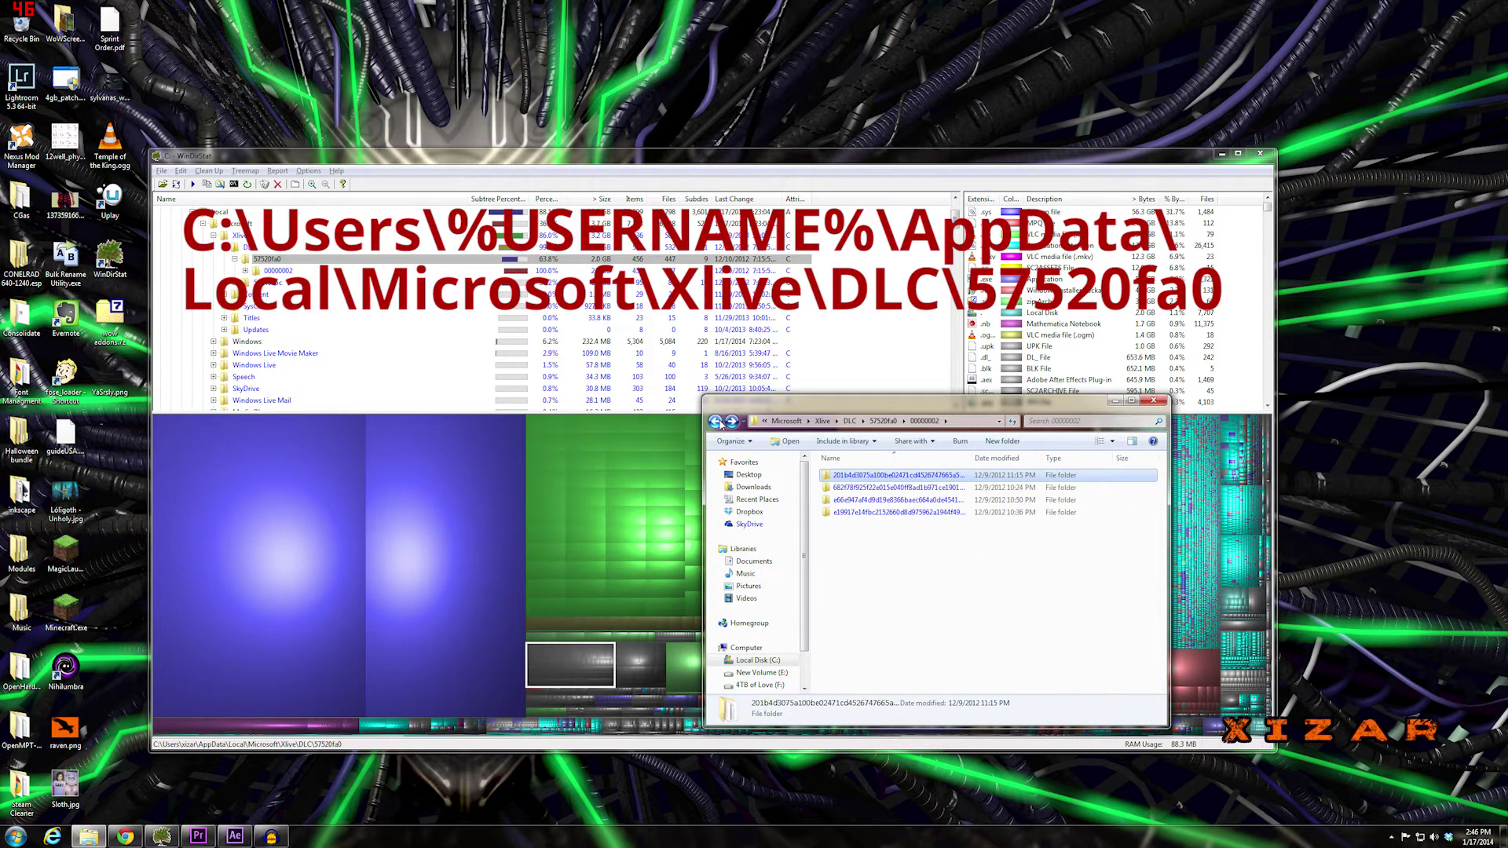
drag(895, 406, 330, 308)
Step: Show the full folder path and browse 00000002 > first hash pack folder > Content and back
click(382, 323)
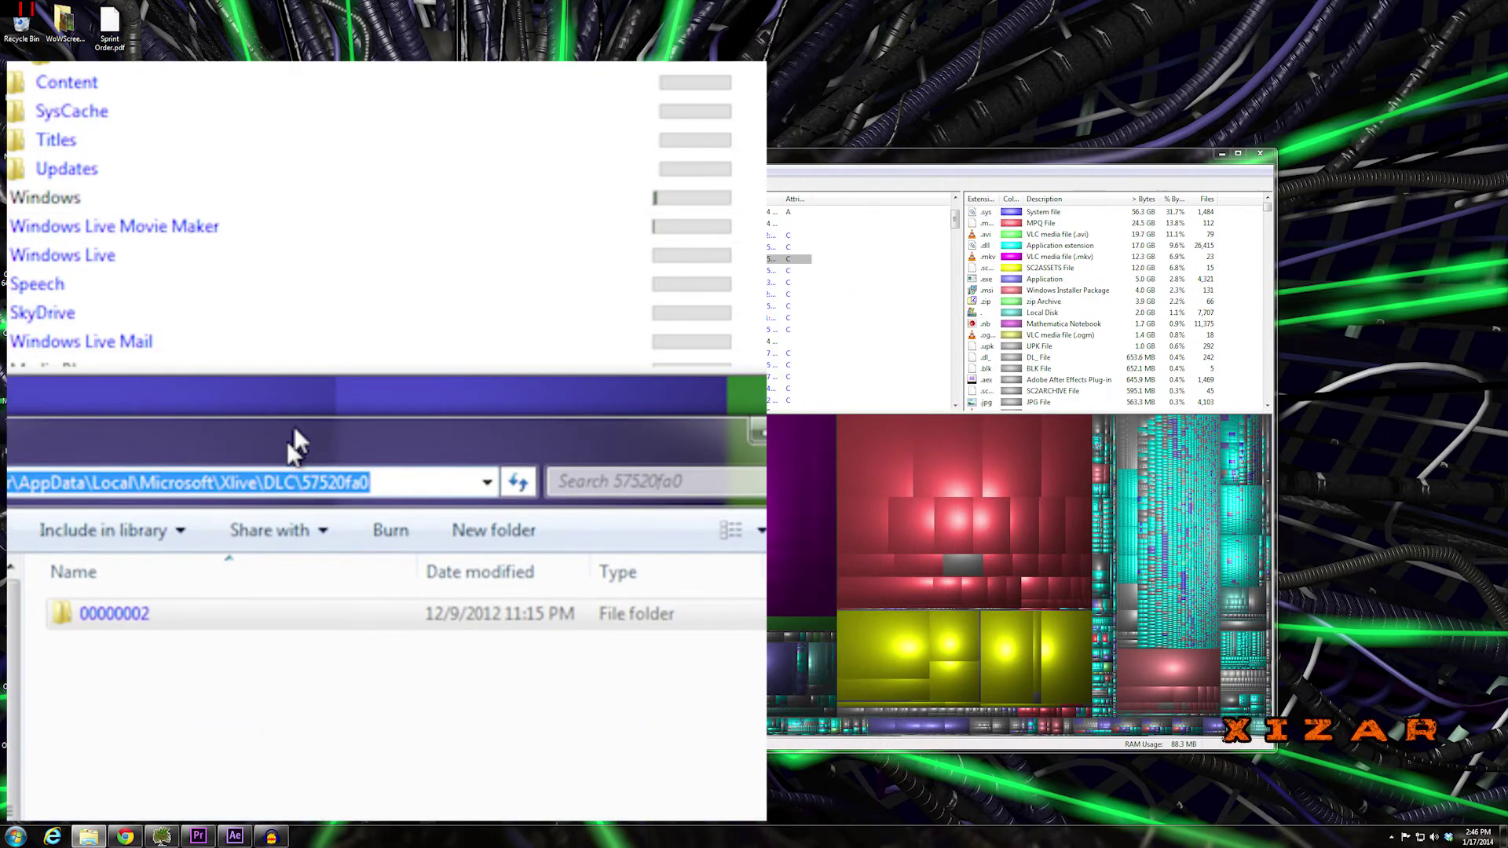
double_click(164, 578)
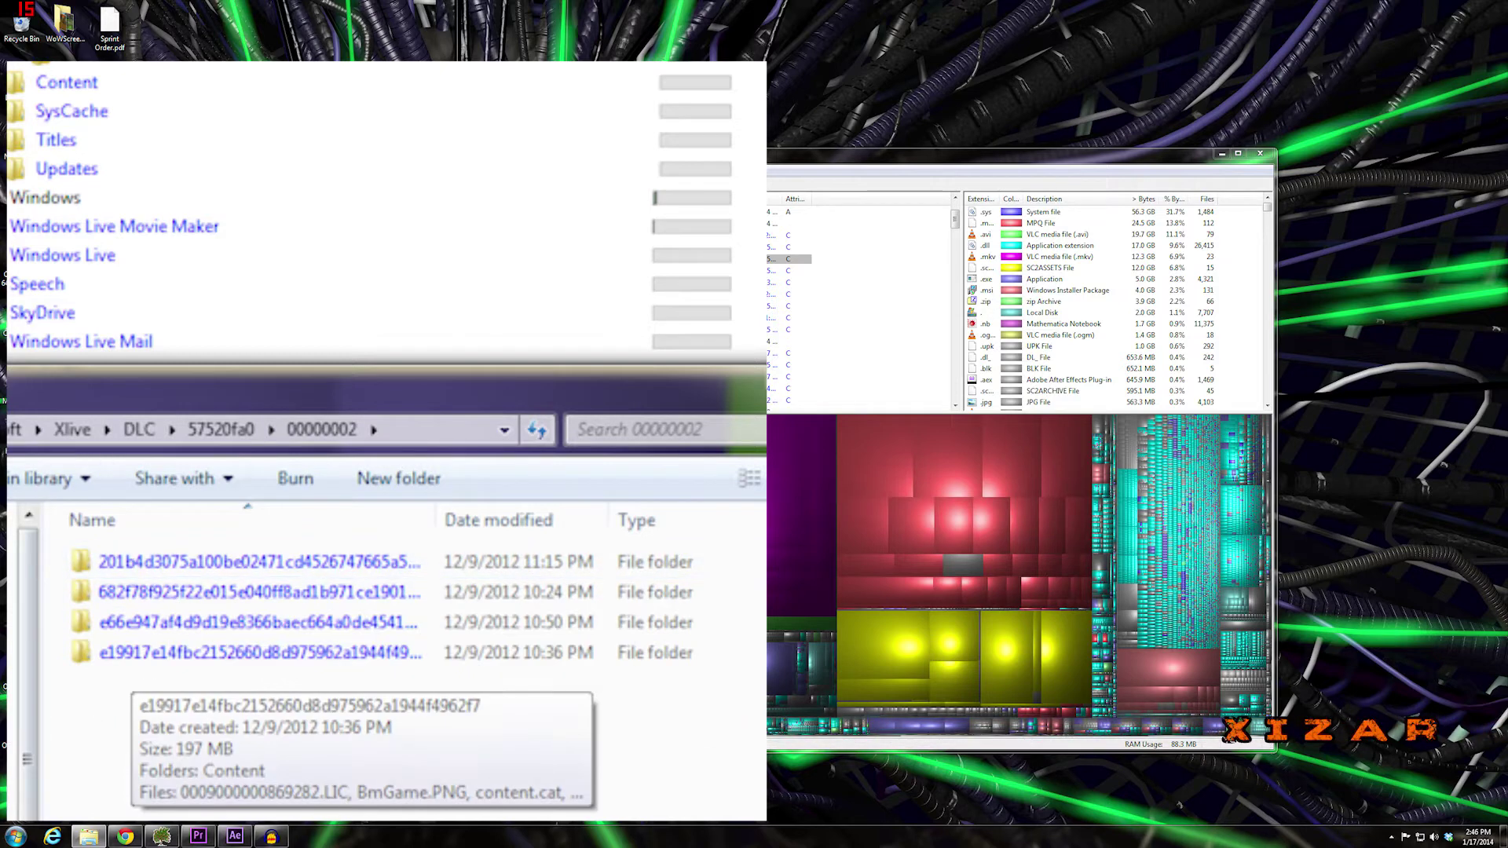
double_click(188, 566)
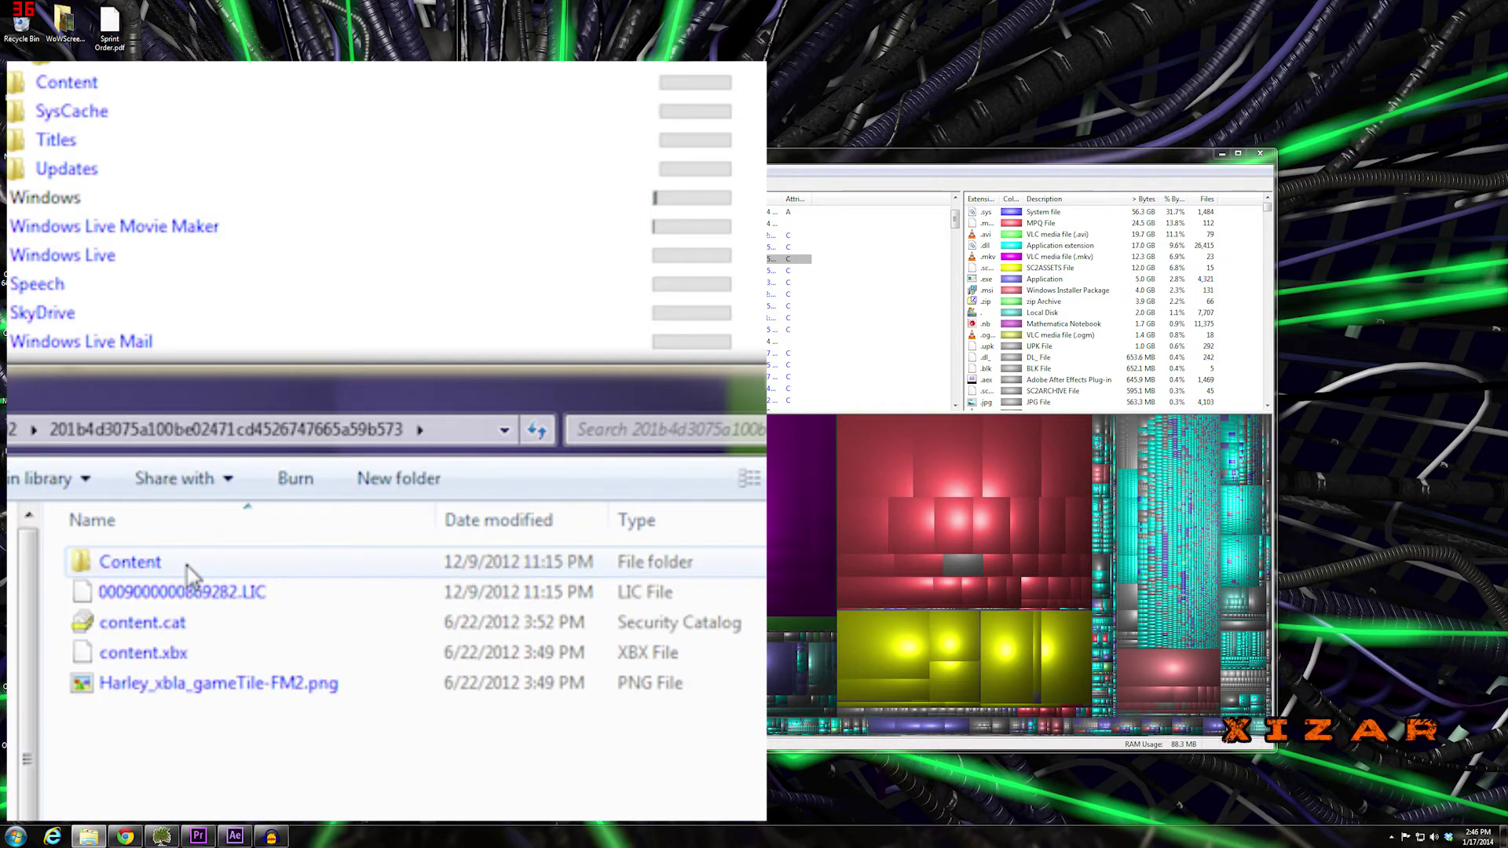
double_click(129, 562)
key(BackSpace)
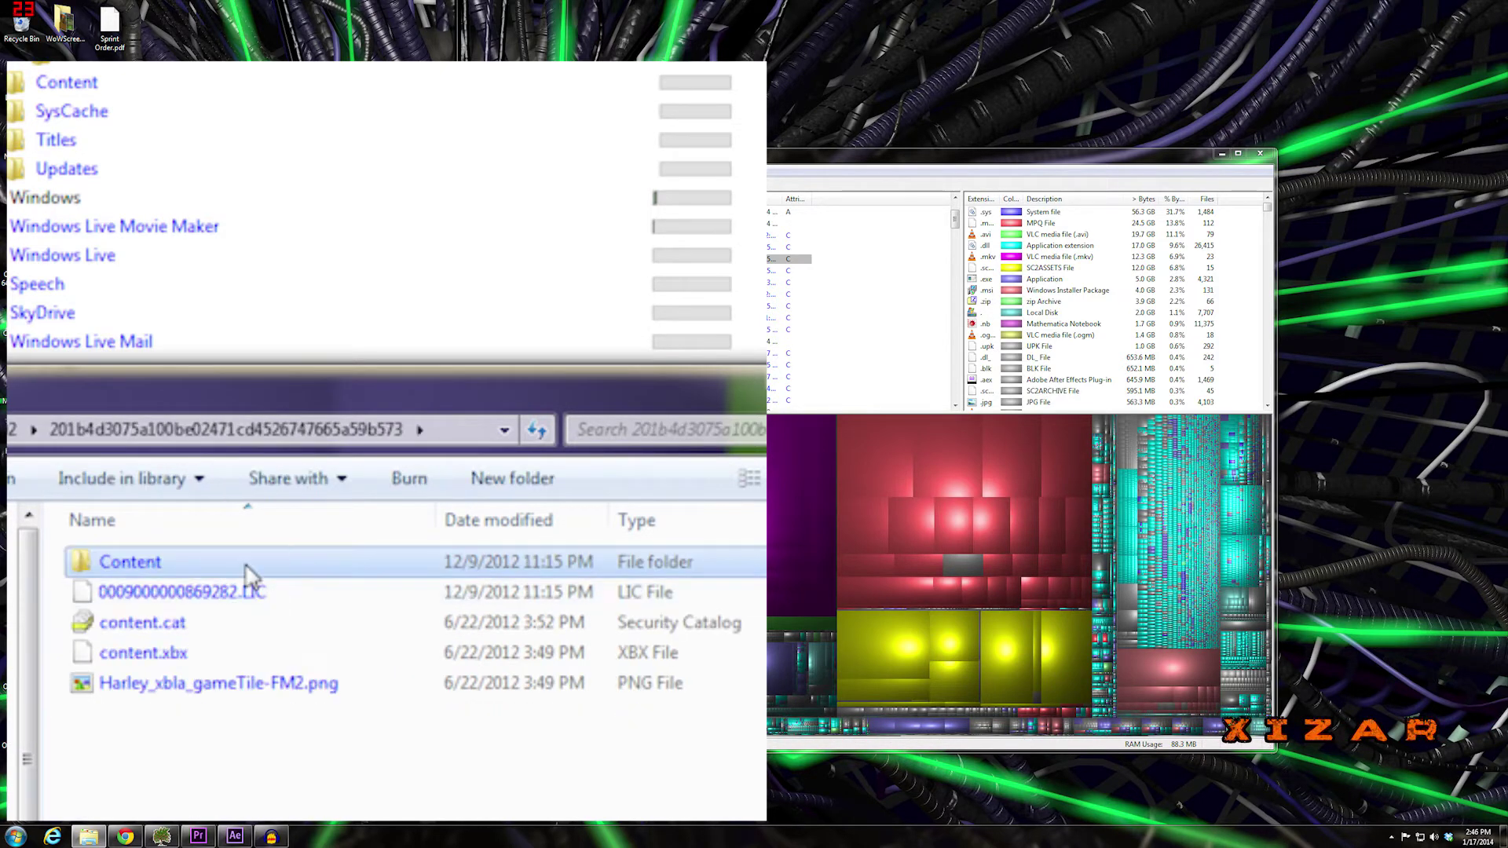
Step: Select Harley_xbla_gameTile-FM2.png, then open BmGame.PNG from the third hash-named pack folder
click(129, 688)
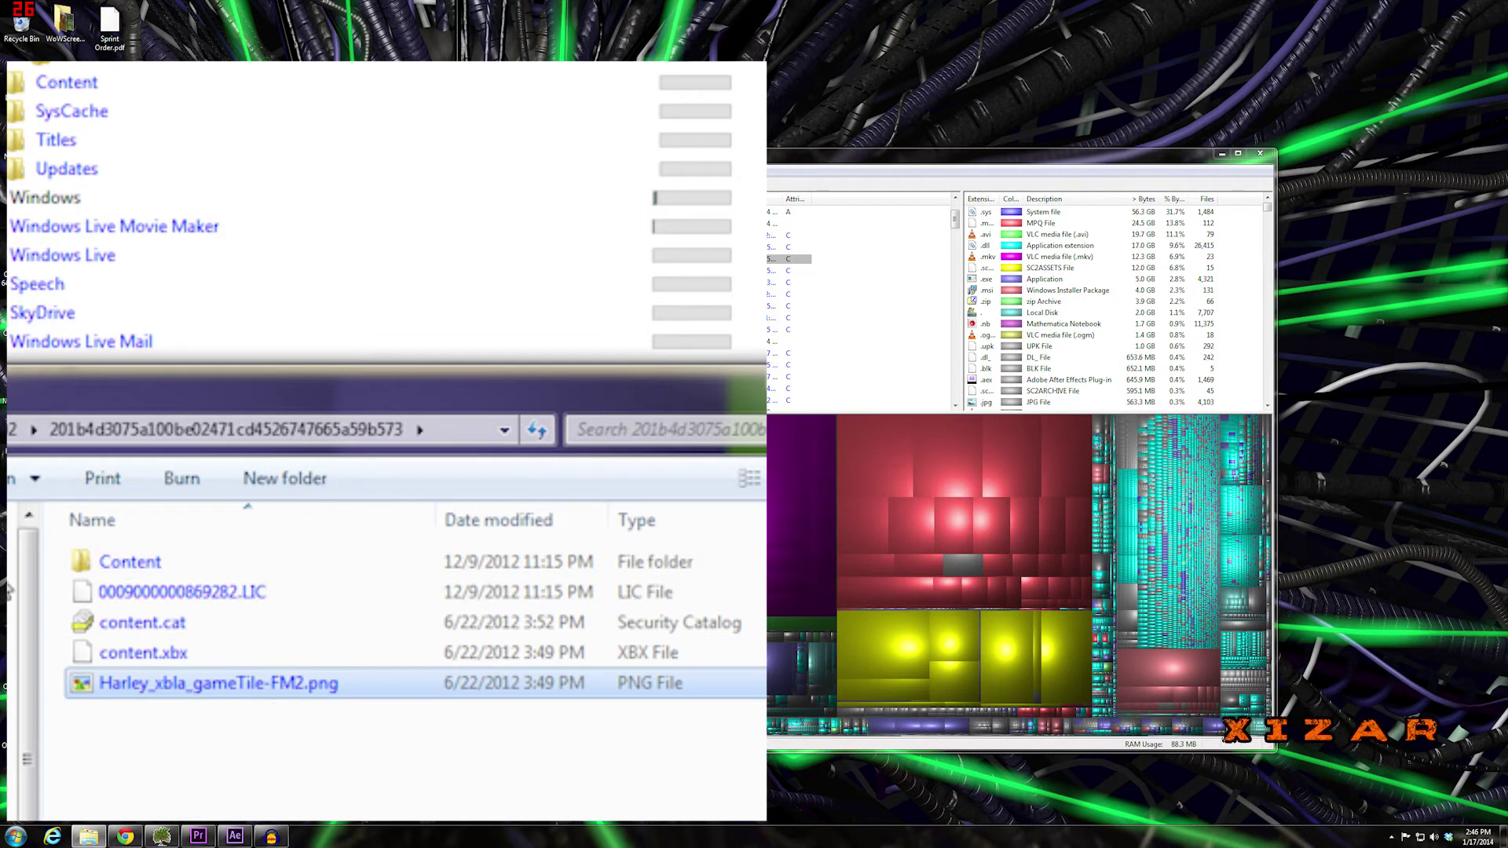
key(BackSpace)
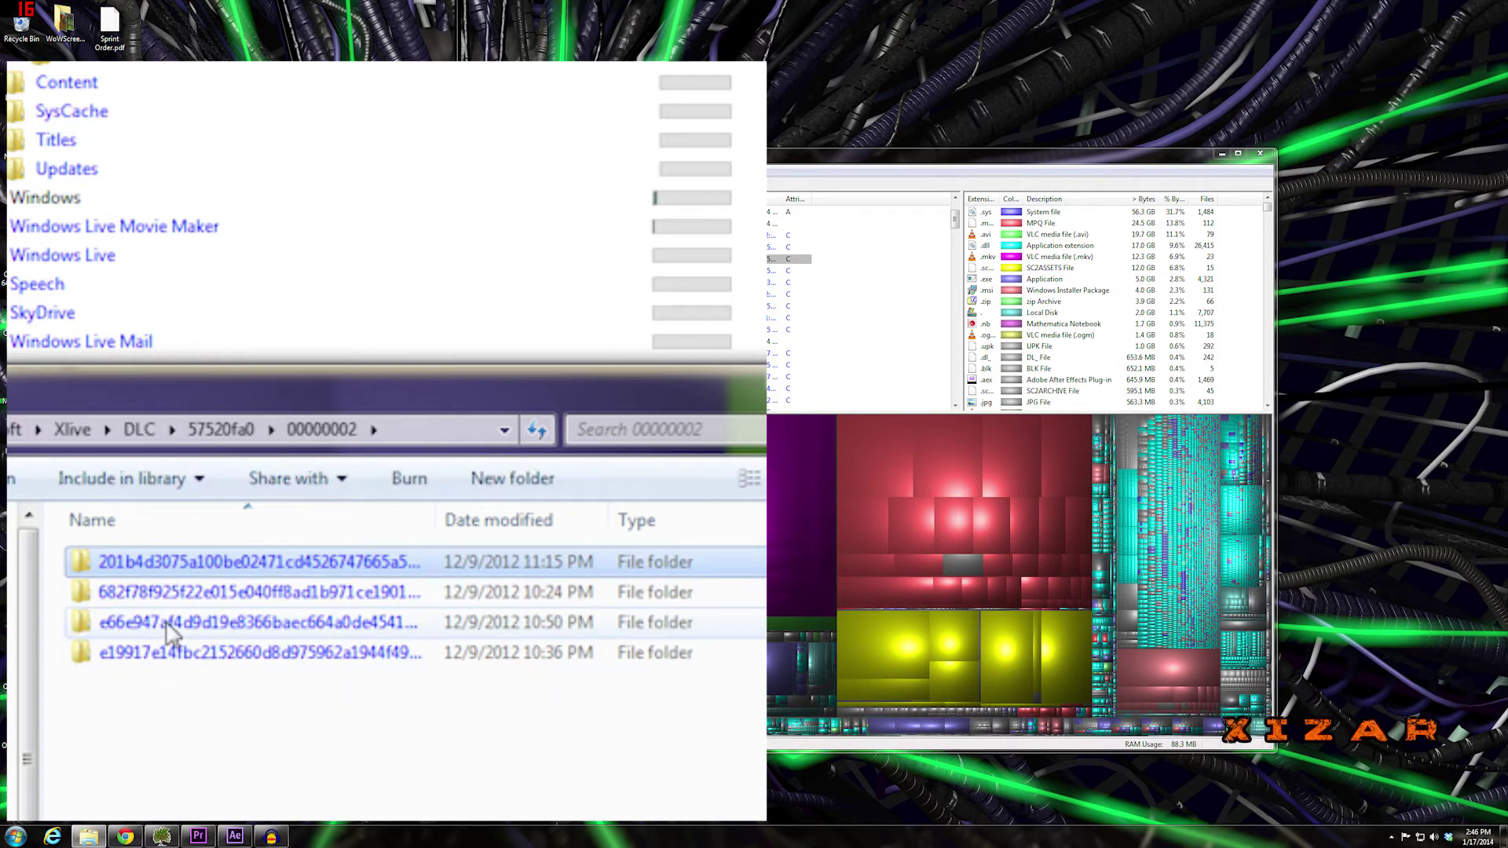
double_click(171, 625)
double_click(150, 624)
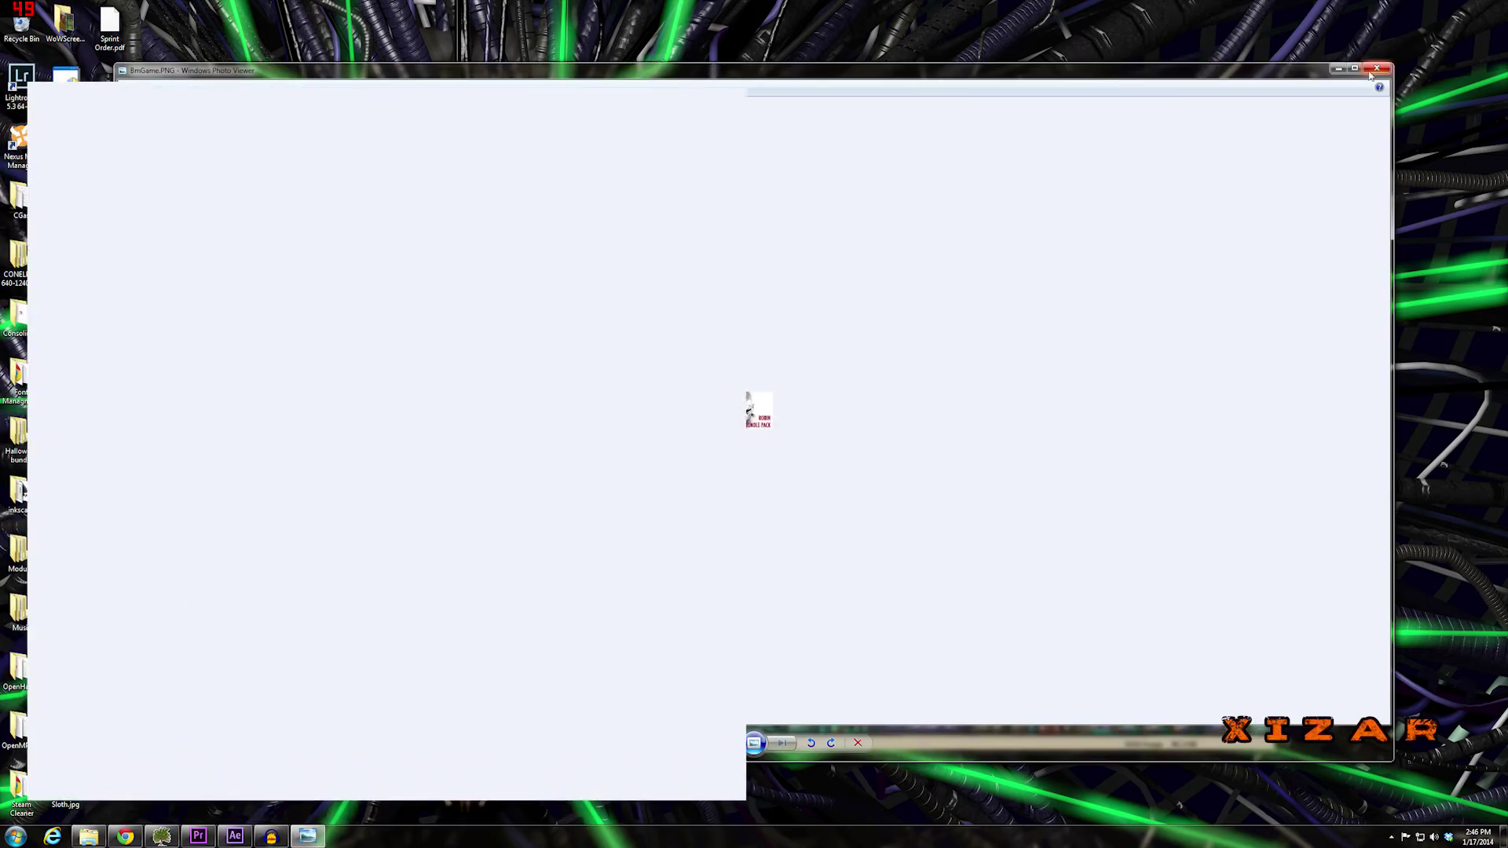
Step: Close the Windows Photo Viewer window showing BmGame.PNG
click(1381, 68)
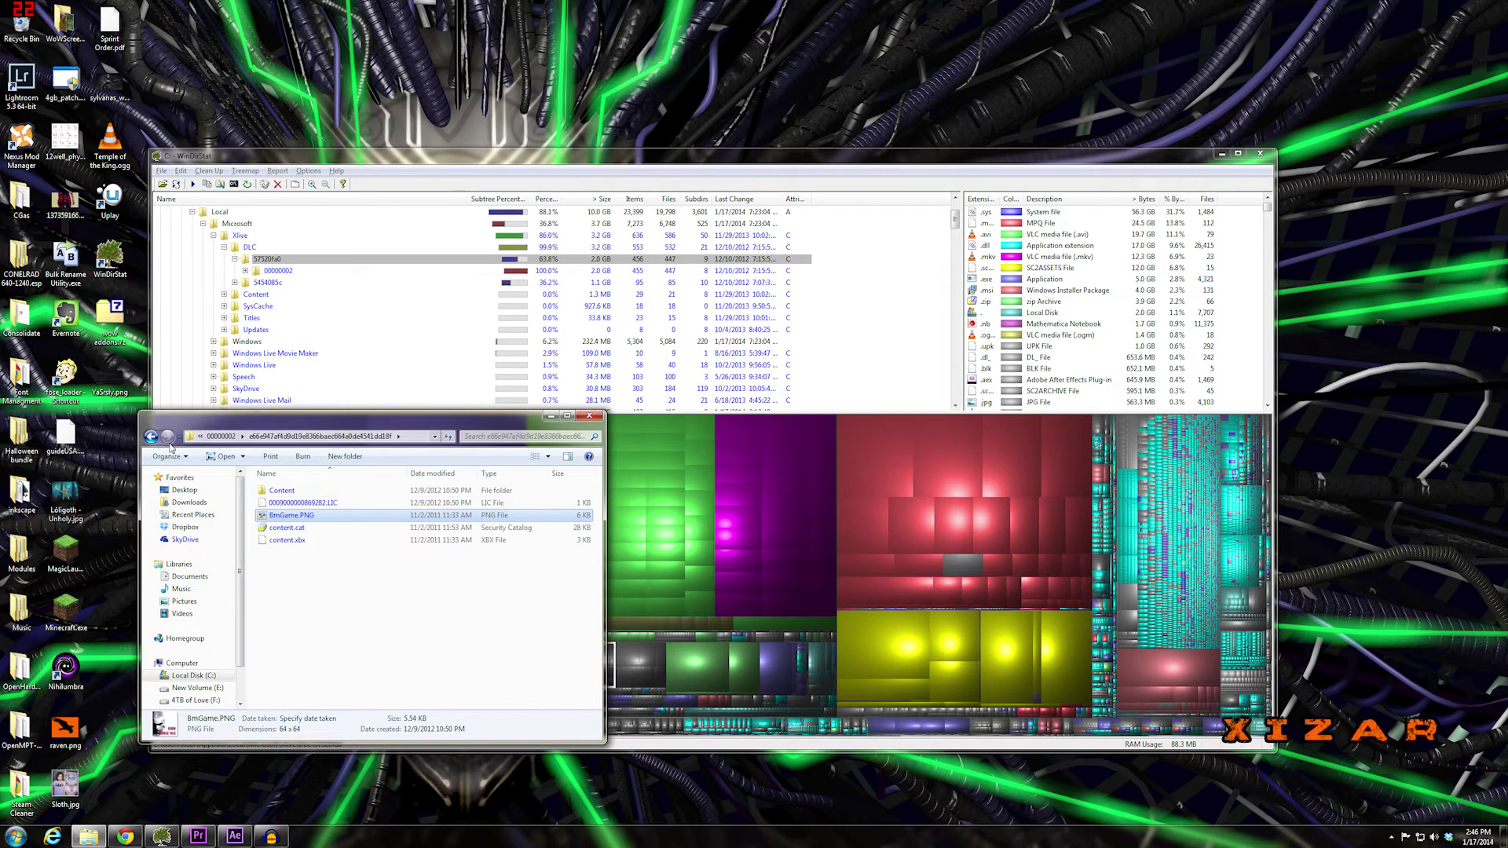
Step: Go back up to DLC and delete the 57520fa0 folder, leaving only 5454085c
click(153, 435)
click(153, 436)
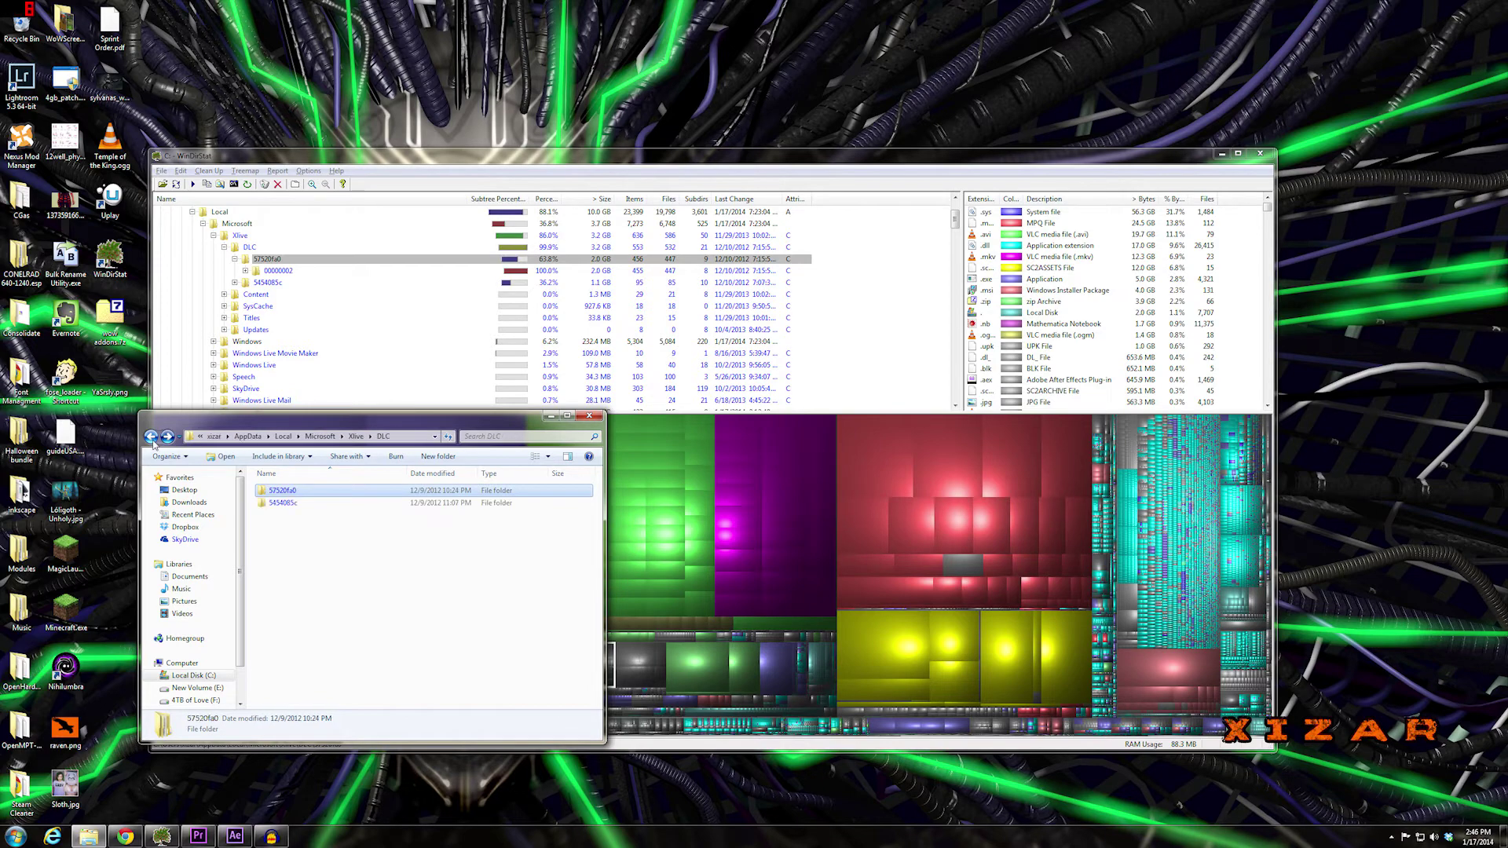
click(305, 490)
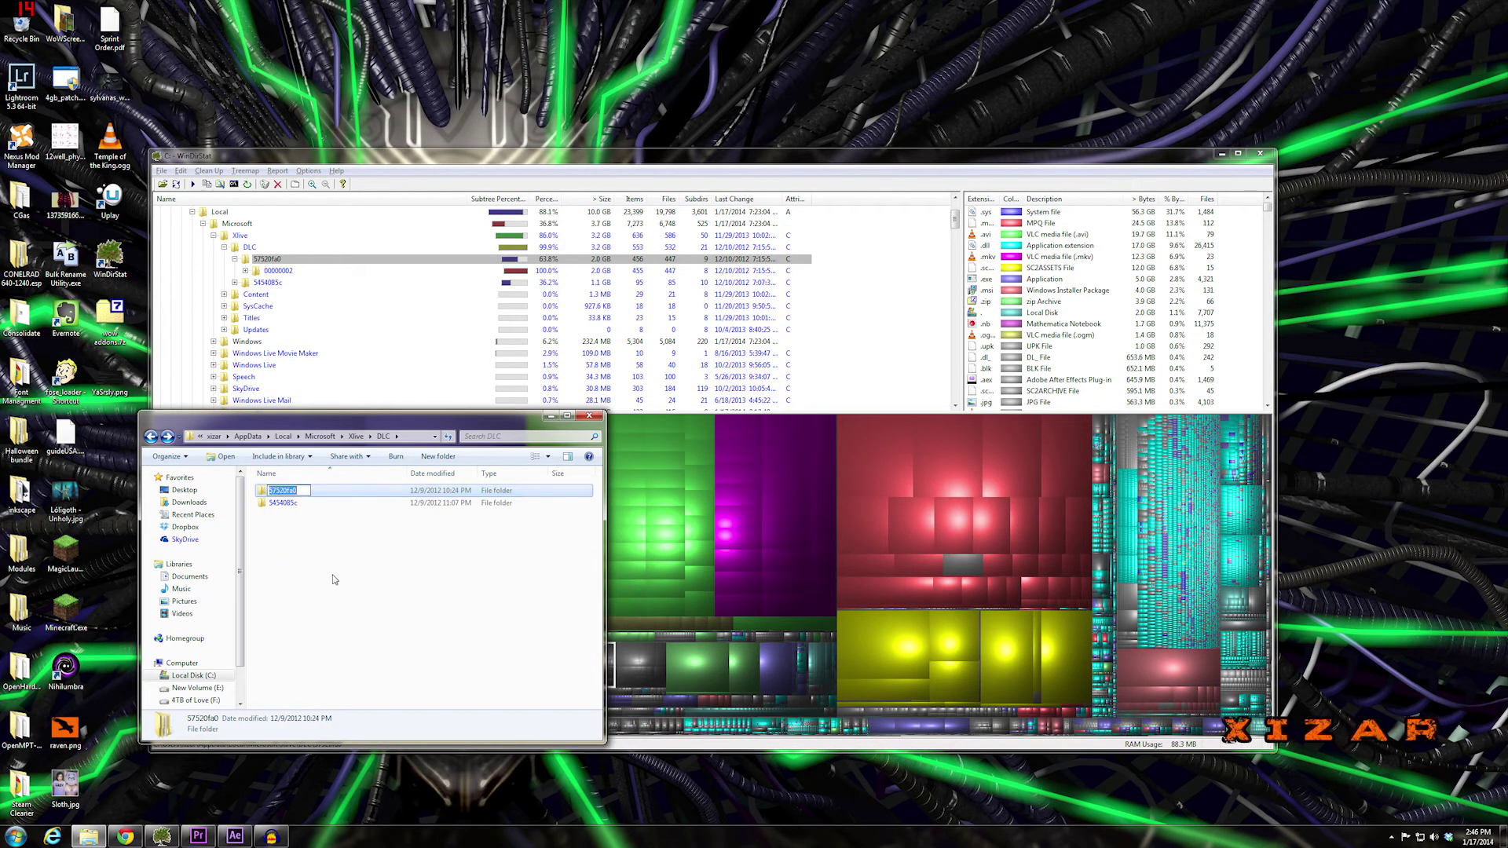
key(Escape)
key(Delete)
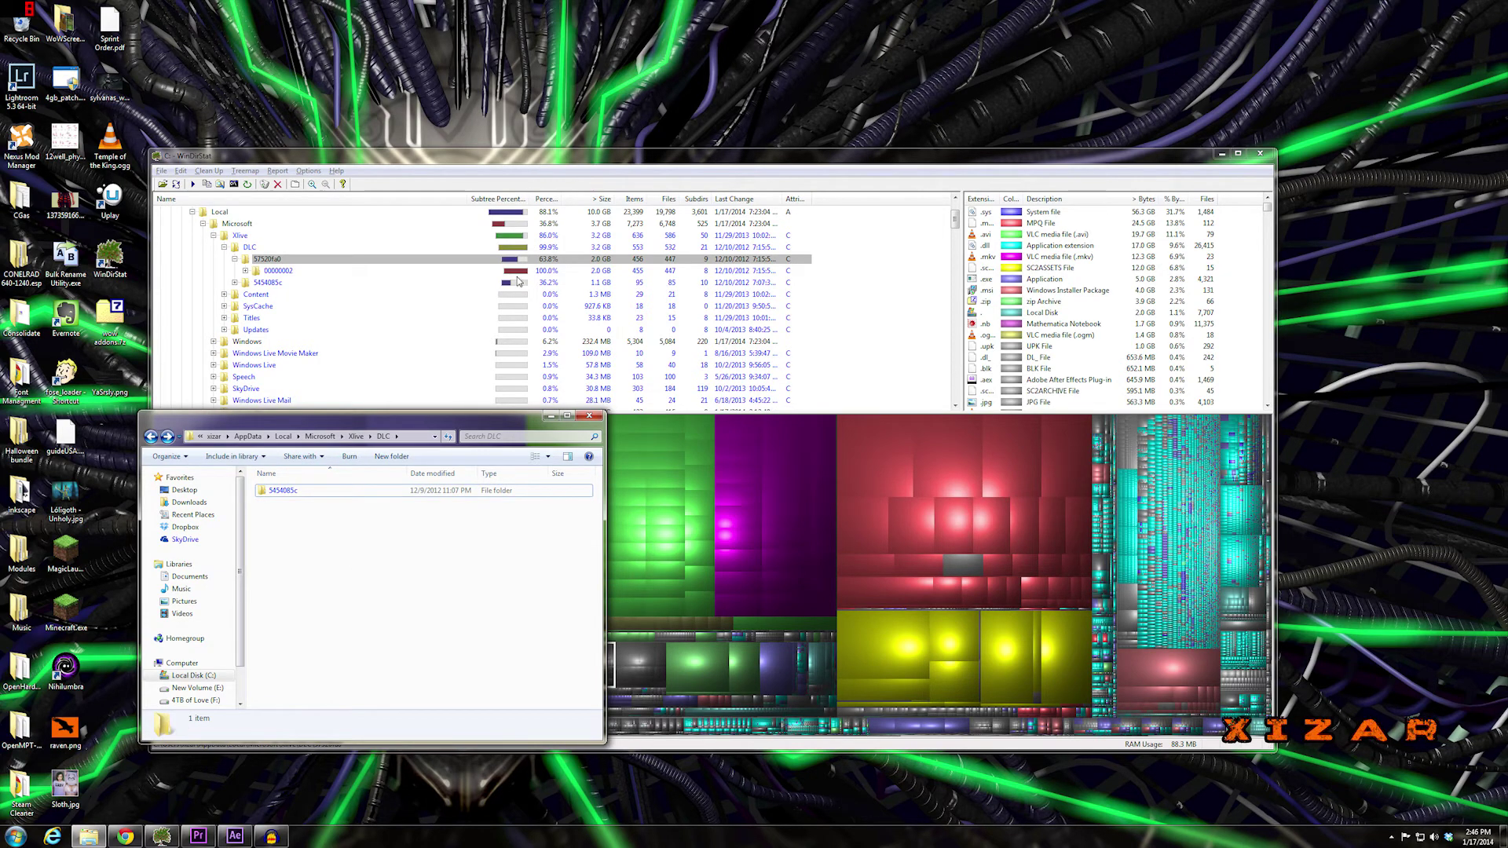